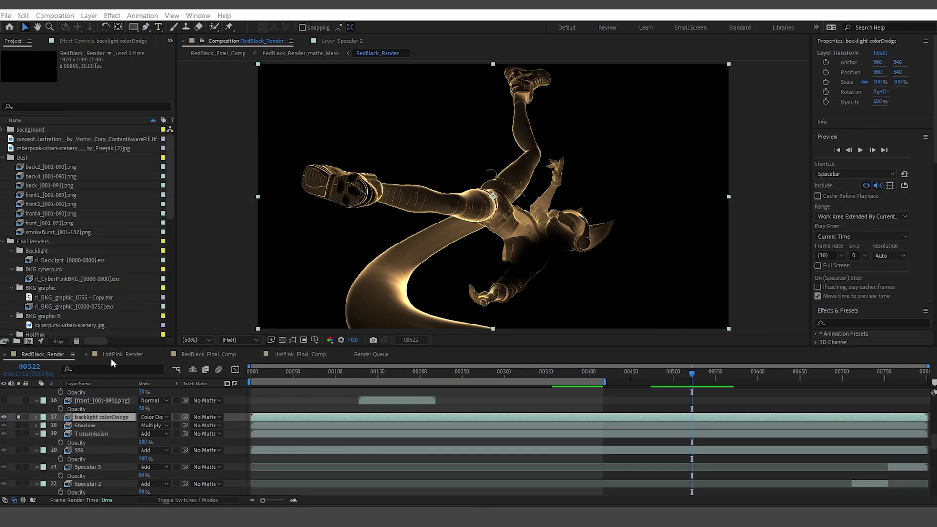
- Compare the HotPink_Render comp's passes, then return to the RedBlack_Render comp
left_click(119, 353)
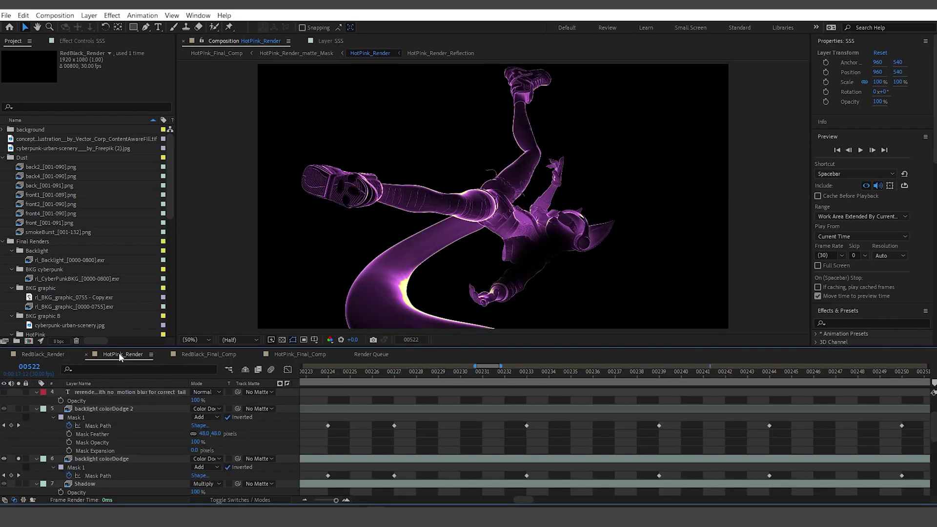
left_click(52, 354)
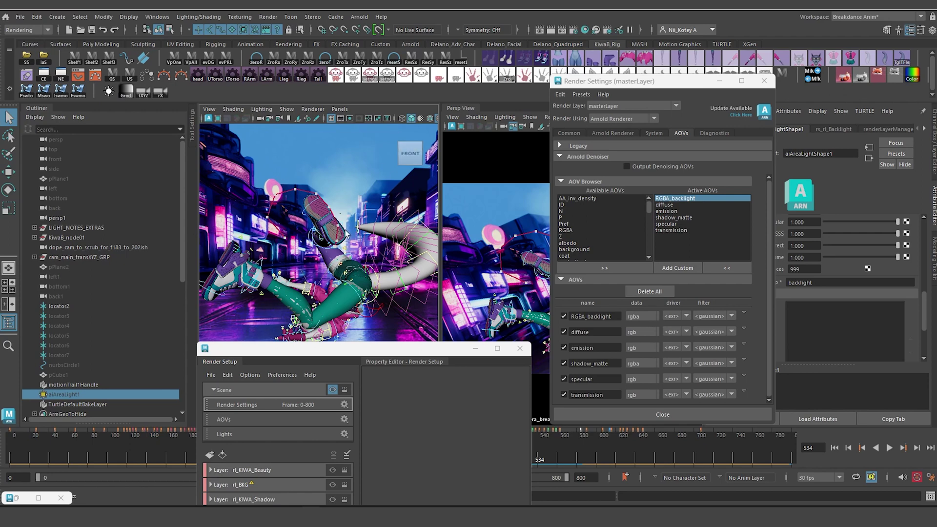
mouse_move(300, 254)
left_mouse_down("alt")
mouse_move(342, 283)
mouse_move(315, 262)
left_mouse_up("alt")
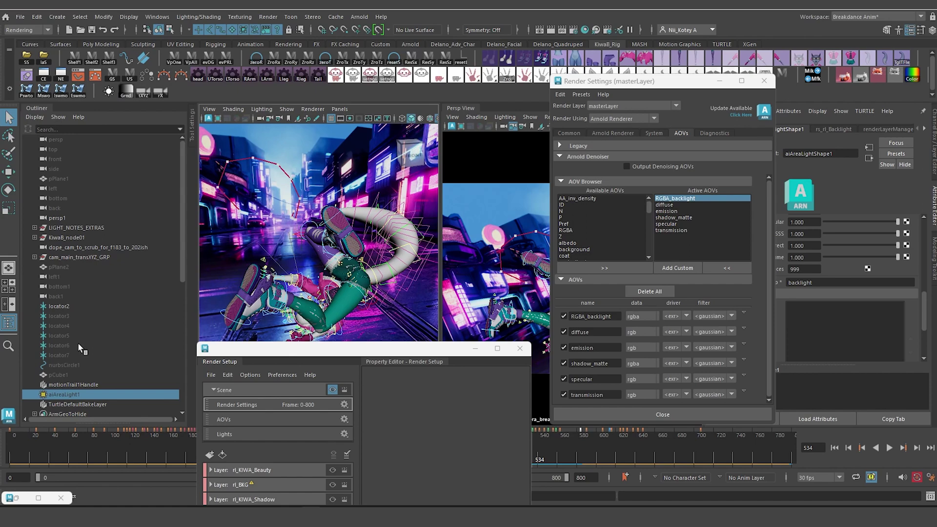
left_click(72, 396)
left_click_drag(72, 396, 366, 245)
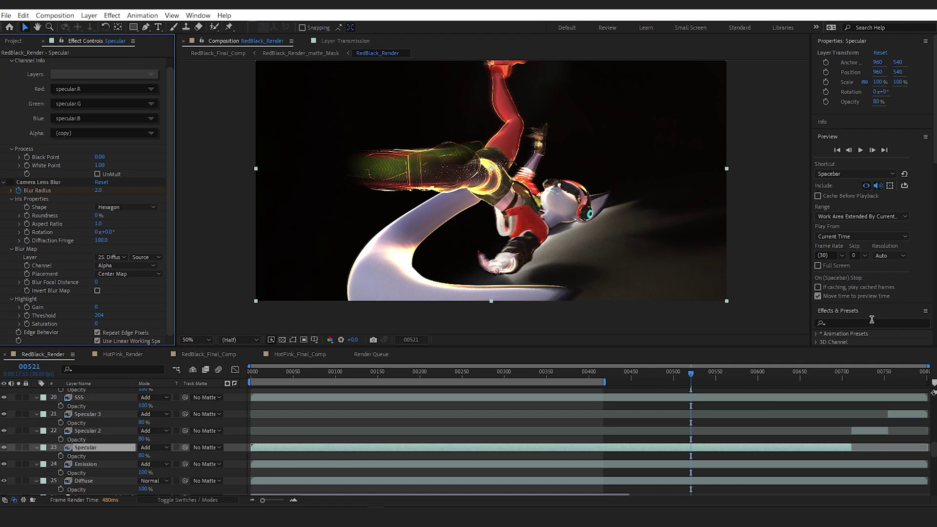
scroll(872, 319, "down", 3)
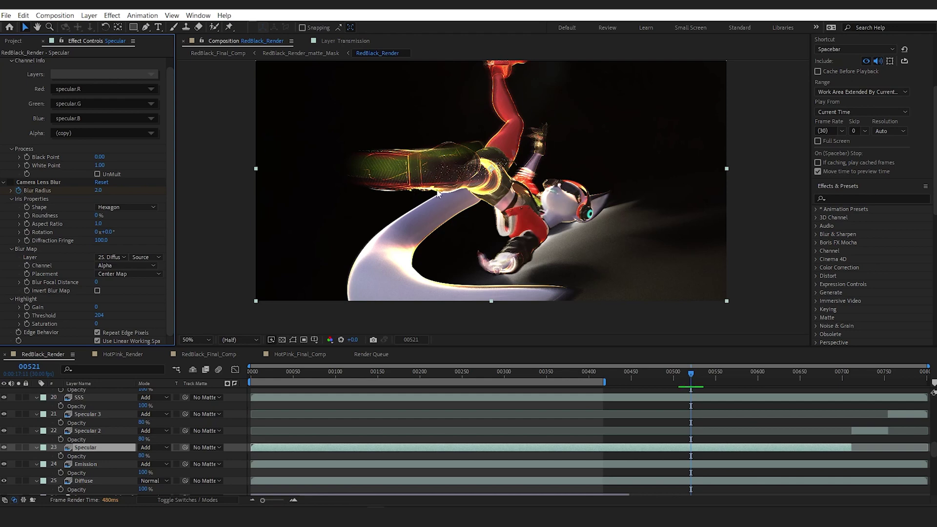
scroll(418, 160, "up", 4)
left_click_drag(377, 135, 511, 220)
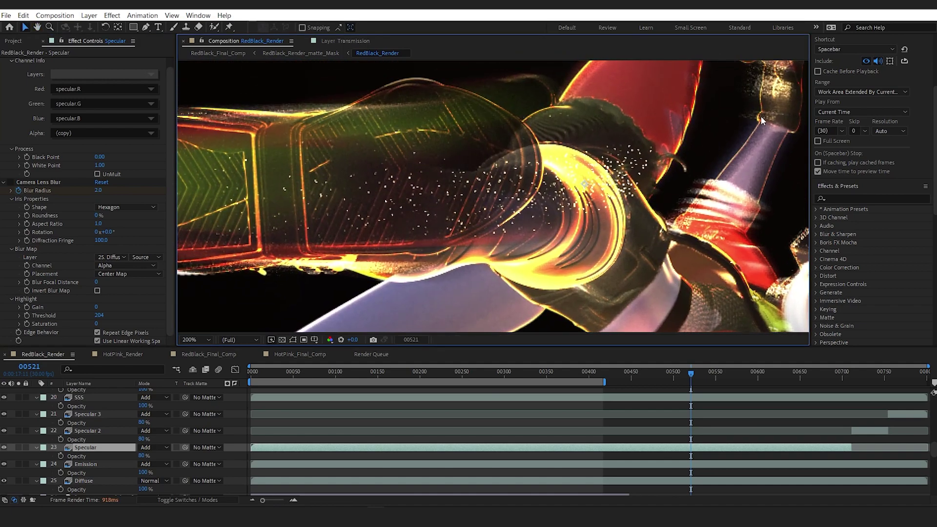
left_click_drag(727, 126, 724, 151)
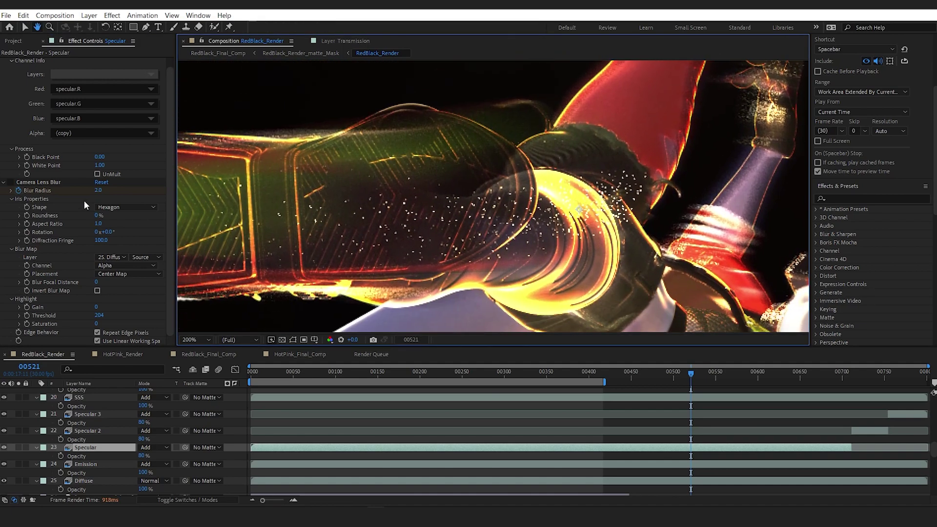
left_click(17, 185)
scroll(509, 235, "down", 2)
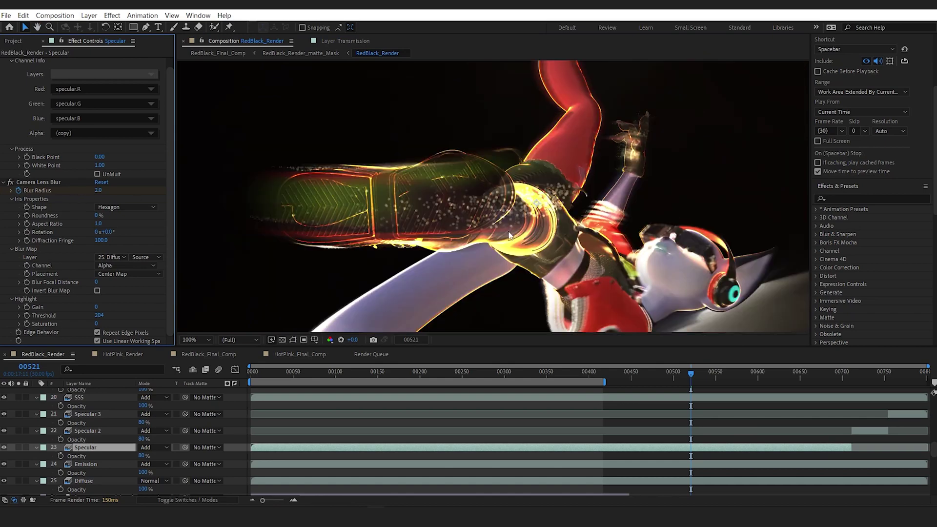
left_click_drag(509, 235, 565, 213)
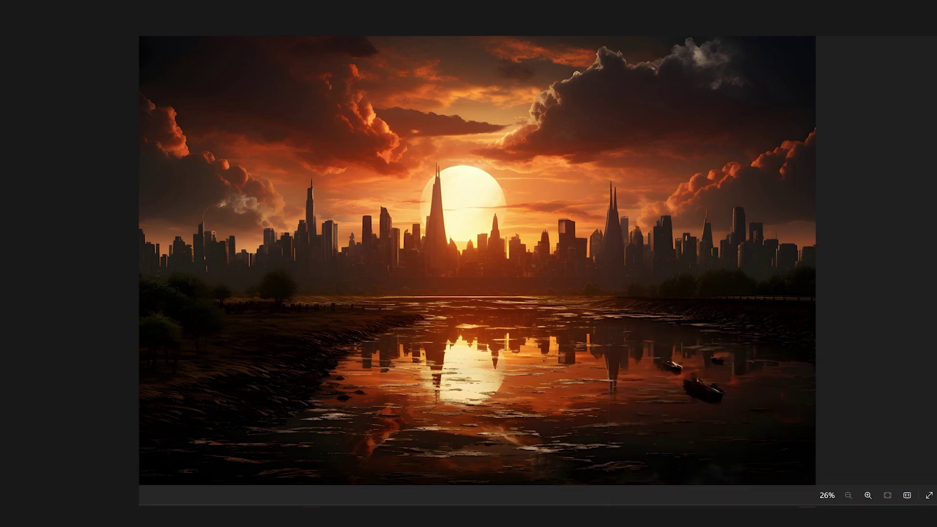
- Close the original sunset city photo in Photos
key("Escape")
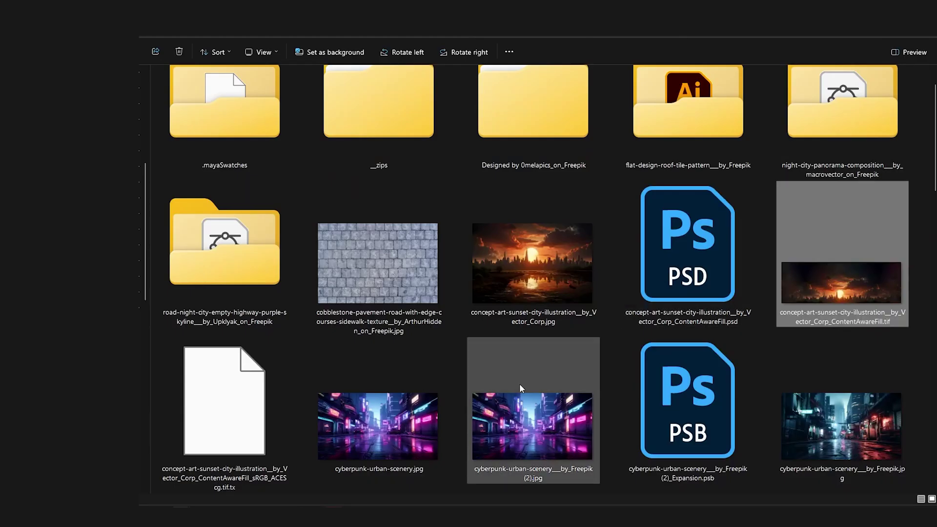
- Preview cyberpunk-urban-scenery (2).jpg full size, then select the FINAL expanded cyberpunk street image
scroll(511, 399, "down", 3)
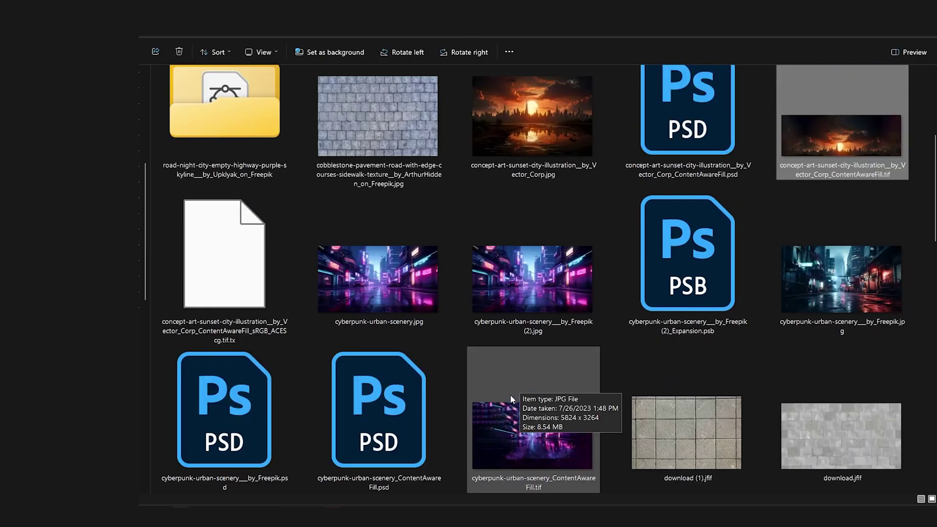
left_click(521, 267)
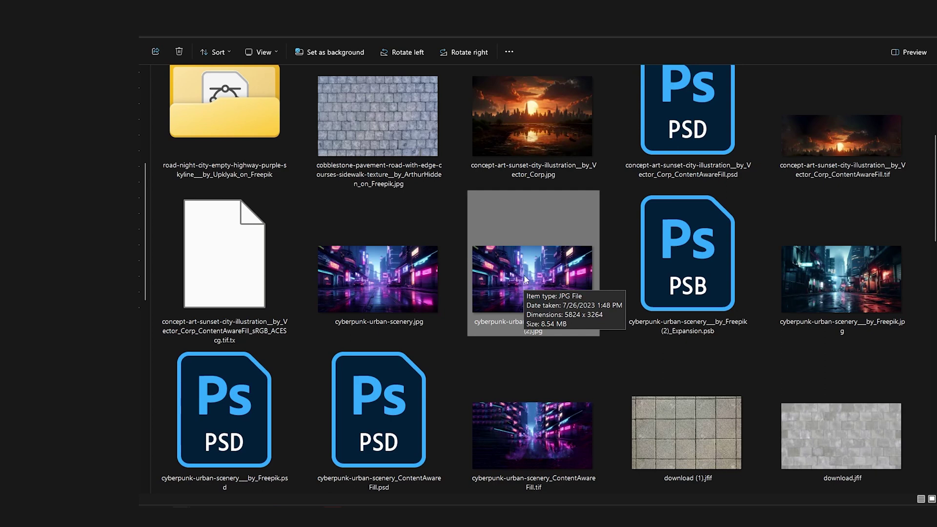
double_click(525, 279)
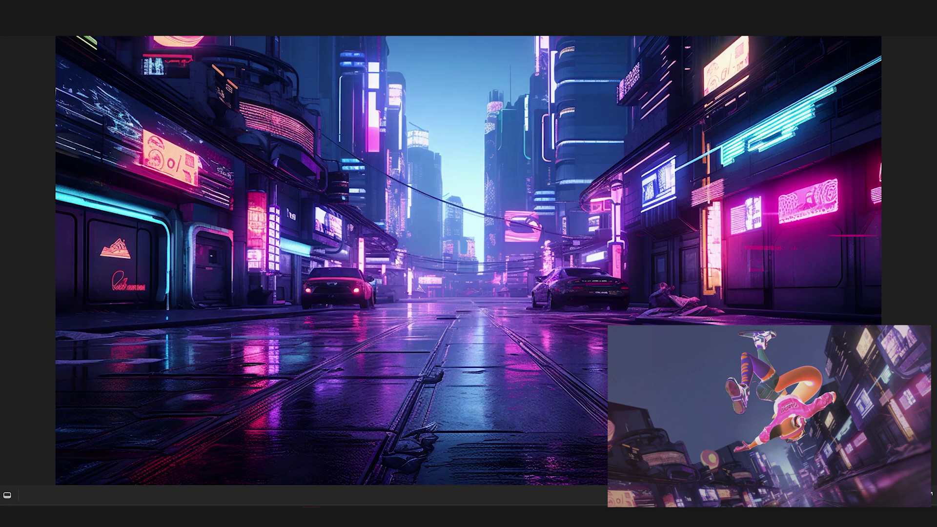
key("Escape")
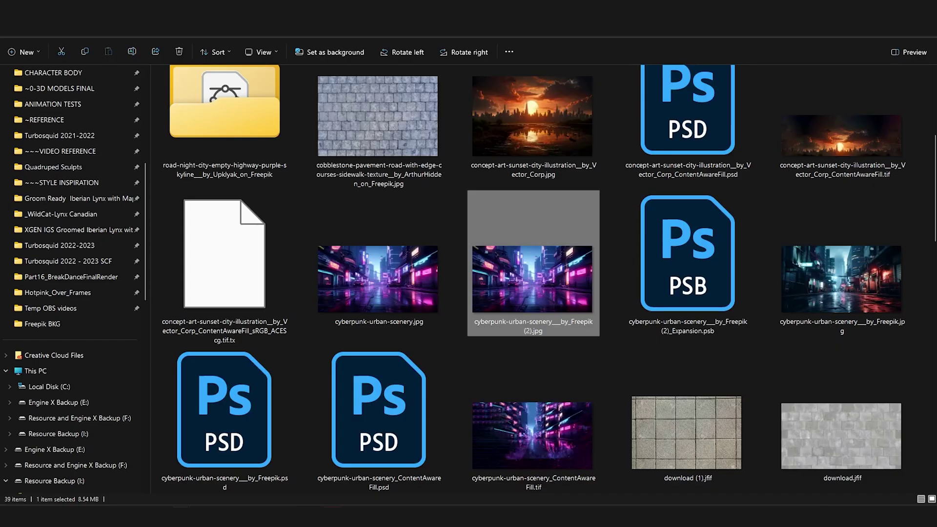
scroll(563, 338, "down", 2)
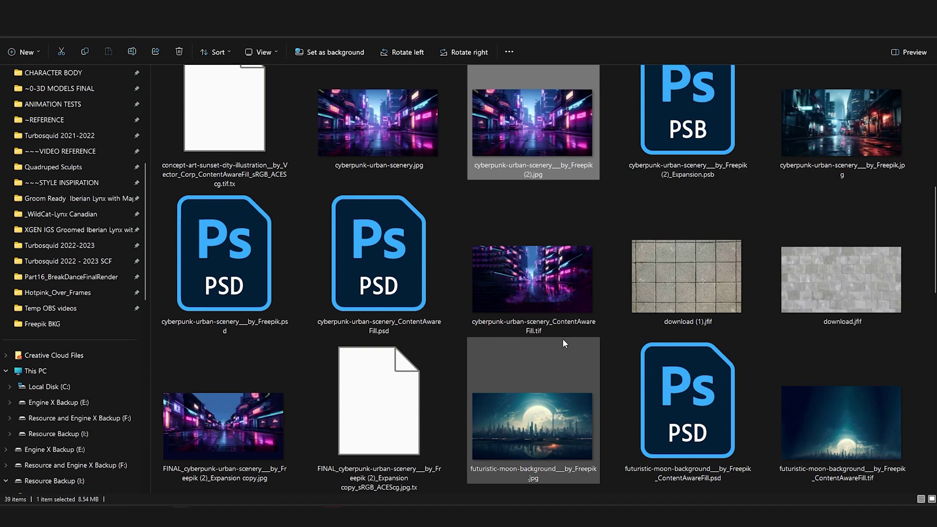
left_click(232, 427)
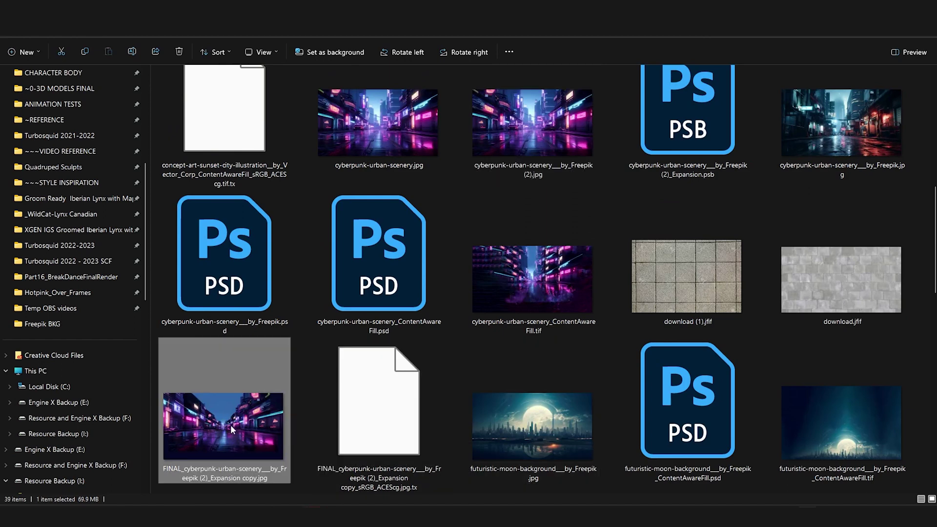
- Open the FINAL expanded image and stretch the road strip across the 250% canvas with Free Transform
double_click(232, 428)
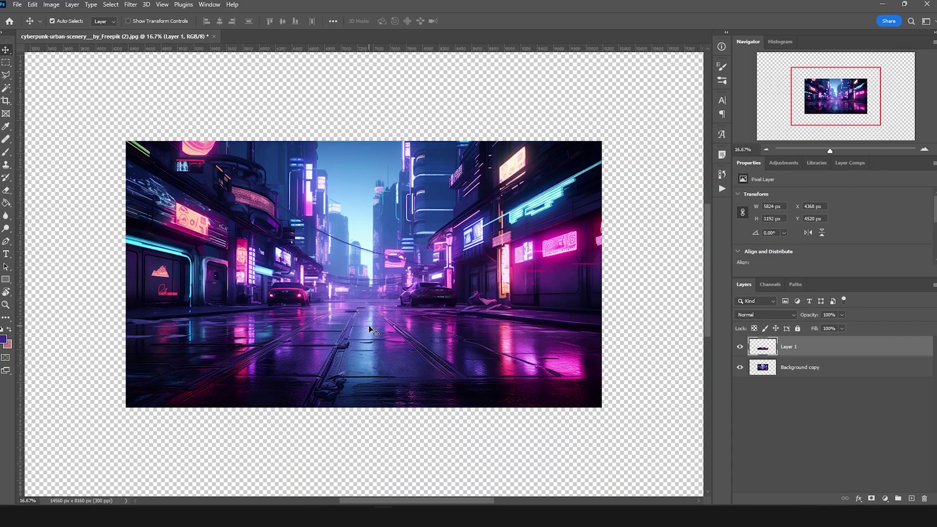
key("ctrl+minus")
key("ctrl+t")
left_click_drag(367, 290, 367, 322)
left_click_drag(473, 351, 609, 383, "alt")
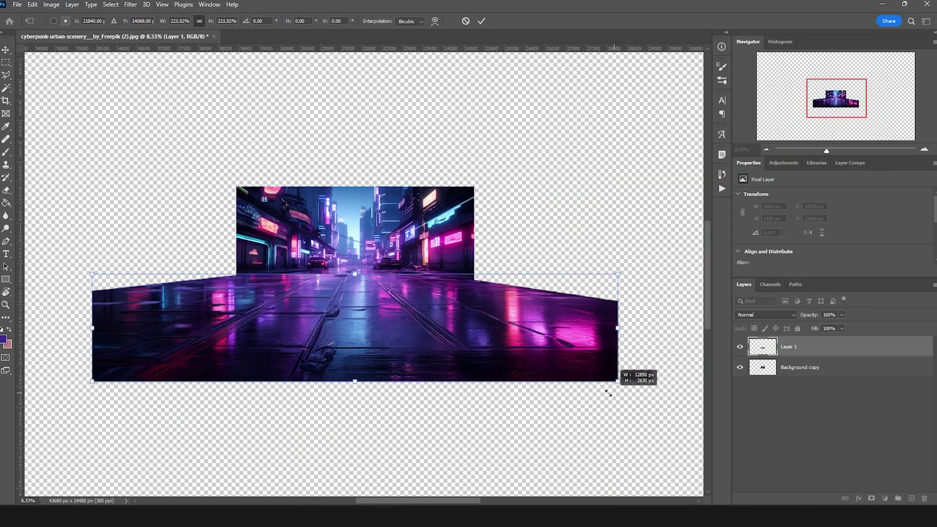
left_click_drag(418, 376, 419, 393)
key("ctrl+minus")
key("ctrl+minus")
left_click_drag(455, 299, 532, 326, "alt")
left_click_drag(360, 266, 360, 284)
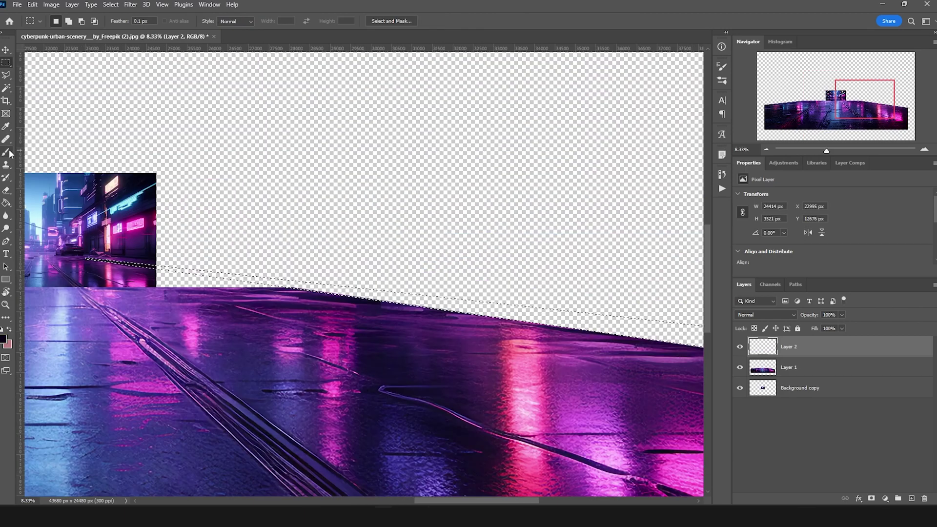
- Paint dark strokes along the road's edge
left_click_drag(281, 266, 234, 258)
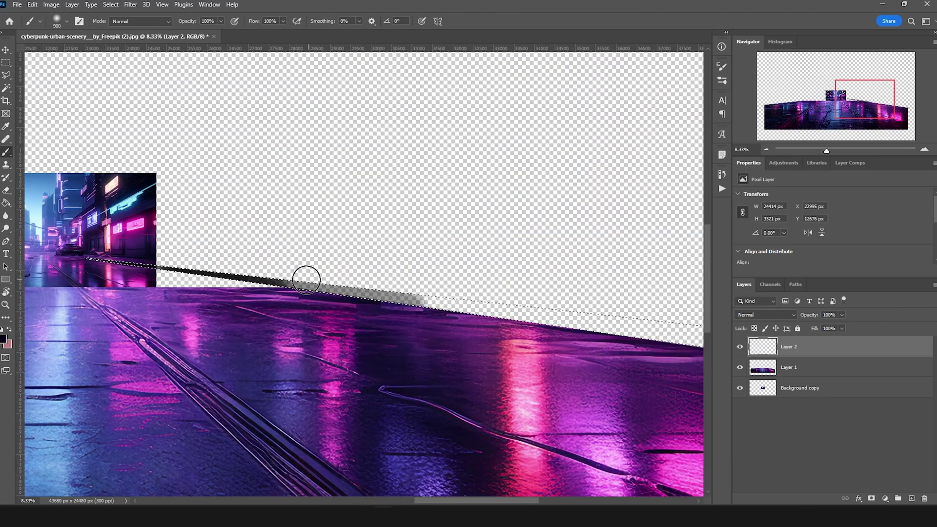
left_click(688, 335, "shift")
left_click_drag(688, 335, 635, 242)
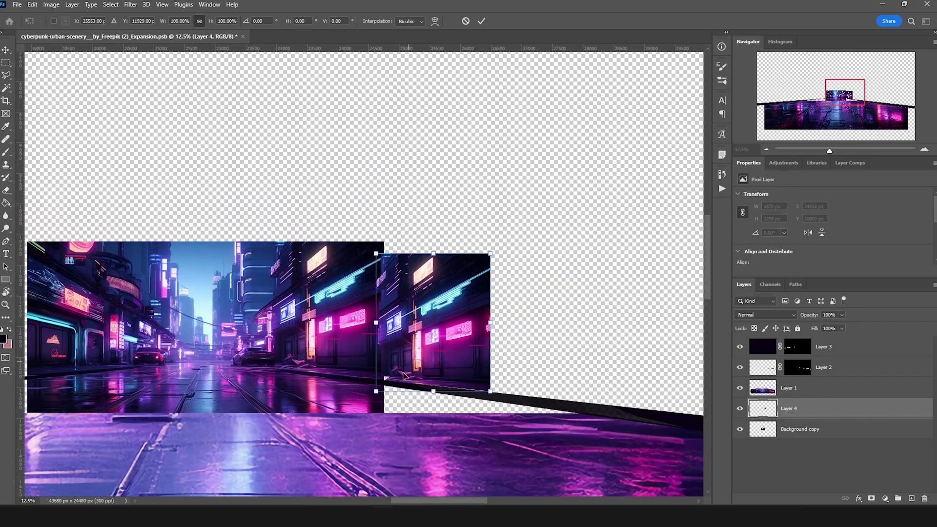
- Enlarge the pasted street piece, duplicate the building piece to a new layer, and scale it up
left_click_drag(490, 254, 586, 196)
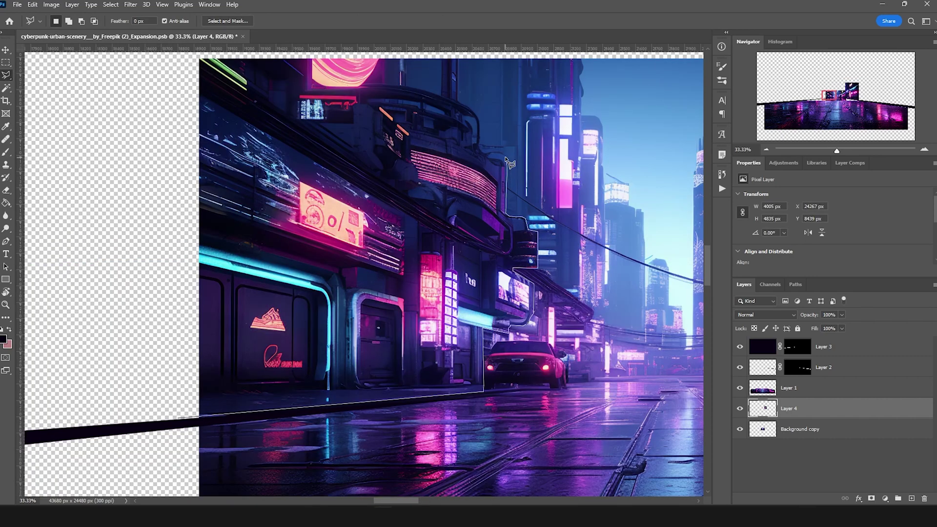
scroll(476, 113, "down", 2, "alt")
key("ctrl+j")
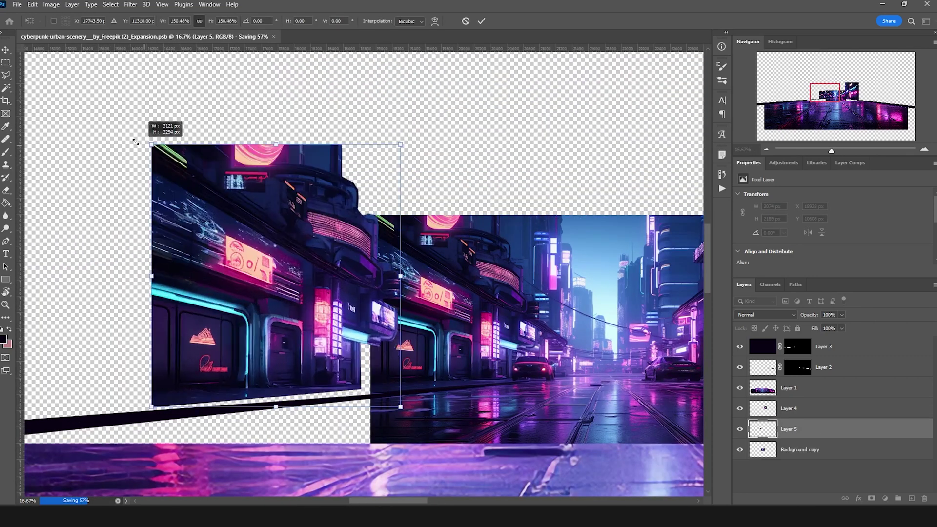
scroll(135, 141, "down", 1, "alt")
left_click_drag(244, 151, 215, 119)
left_click_drag(215, 419, 213, 405)
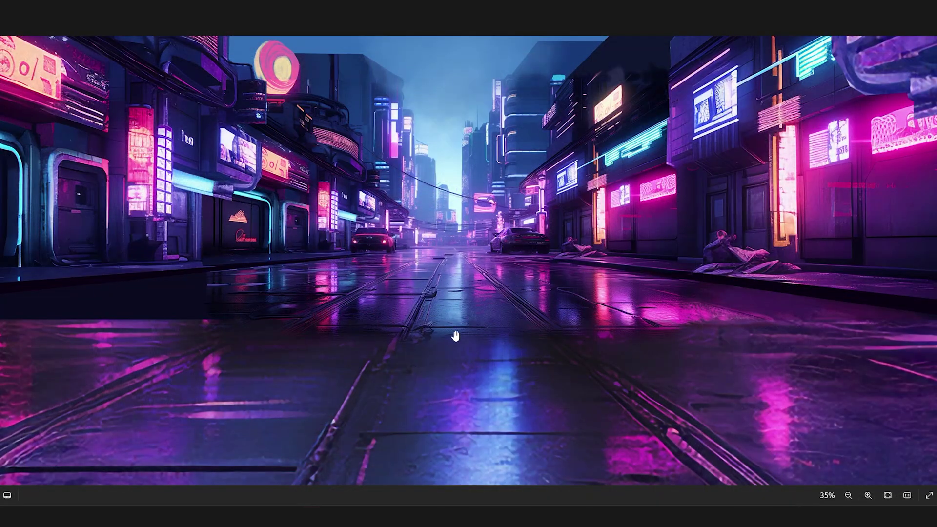
scroll(436, 313, "up", 3)
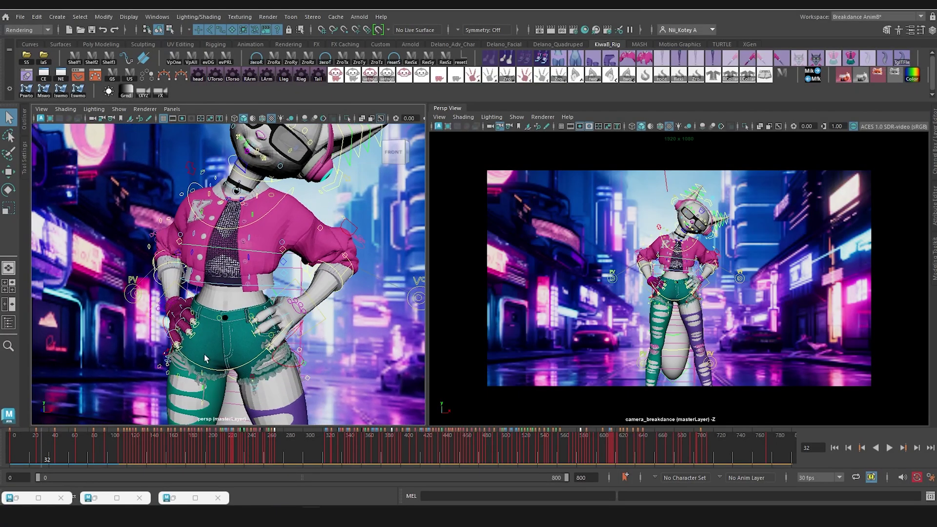
- Orbit the persp viewport up to the breakdancer's head
left_click_drag(201, 355, 217, 337, "alt")
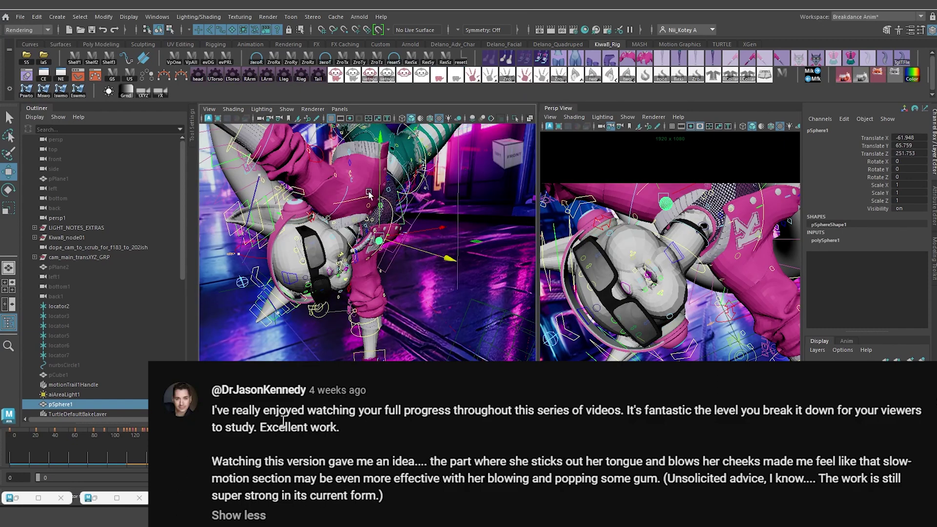
- Select the head mesh and inspect its aiSS_Body_MAT material settings
left_click(331, 240)
key("ctrl+a")
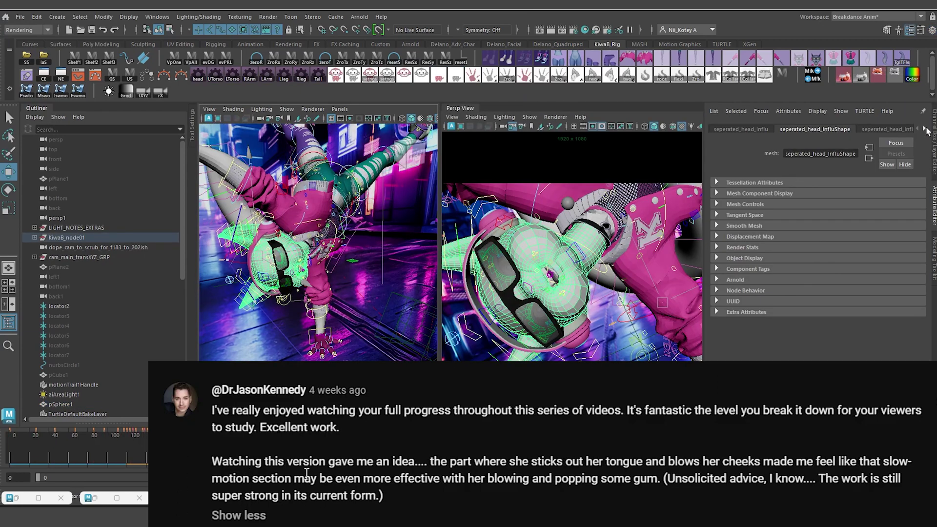
left_click(925, 129)
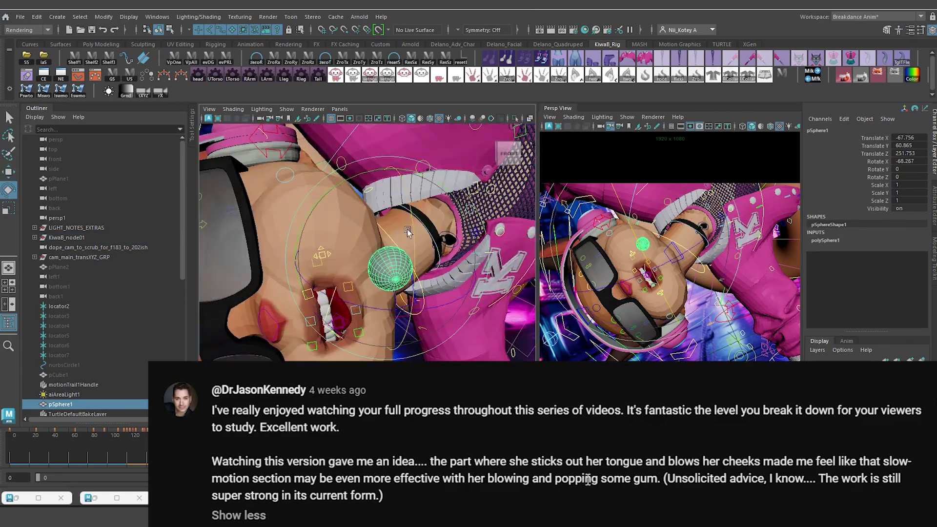
- Scale the gum sphere up to about 2.57 at the mouth
key("r")
left_click_drag(464, 274, 315, 254)
key("e")
right_click_drag(314, 254, 384, 336, "alt")
- Assign the sphere a new Blinn material and set its colour to pink
left_click(405, 266)
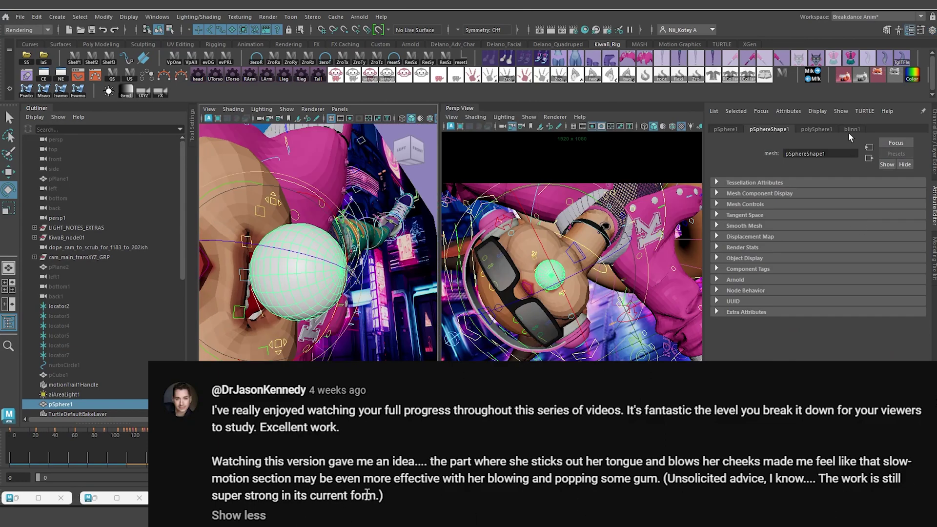
left_click(801, 239)
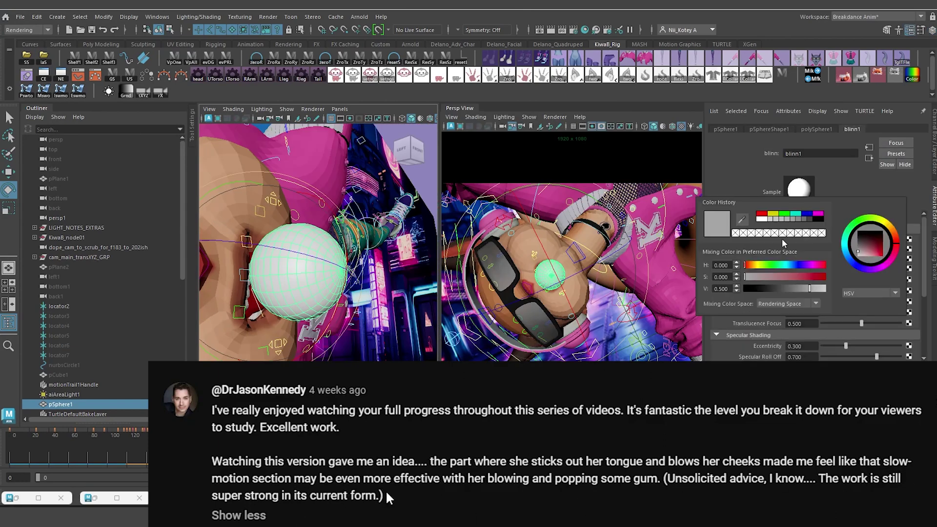
left_click(871, 234)
left_click(817, 218)
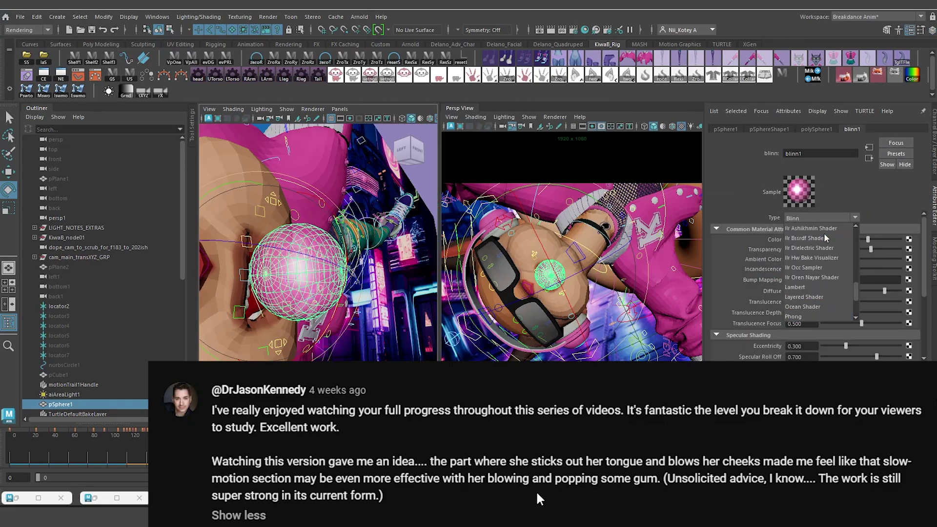
key("Escape")
- Frame the face and gum sphere in the camera view via the viewport options
scroll(918, 293, "down", 2)
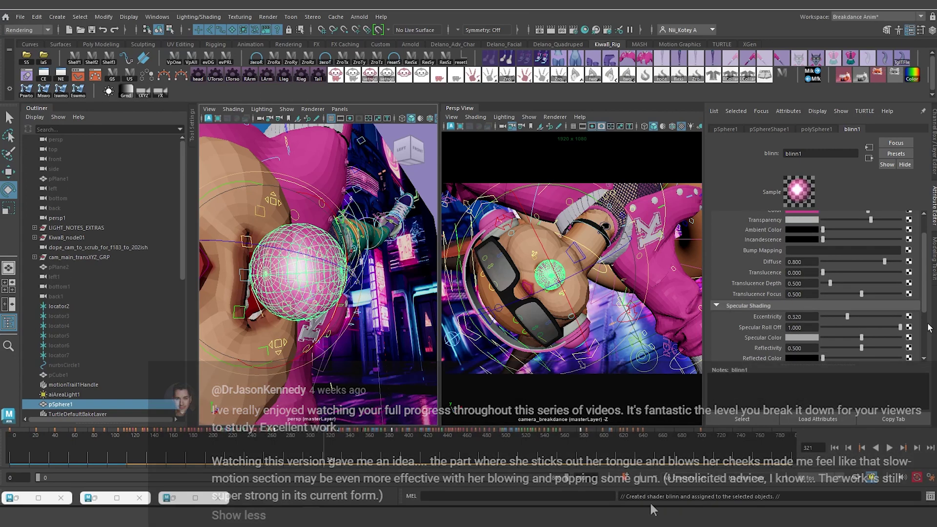
scroll(918, 293, "down", 2)
left_click(530, 117)
left_click(452, 117)
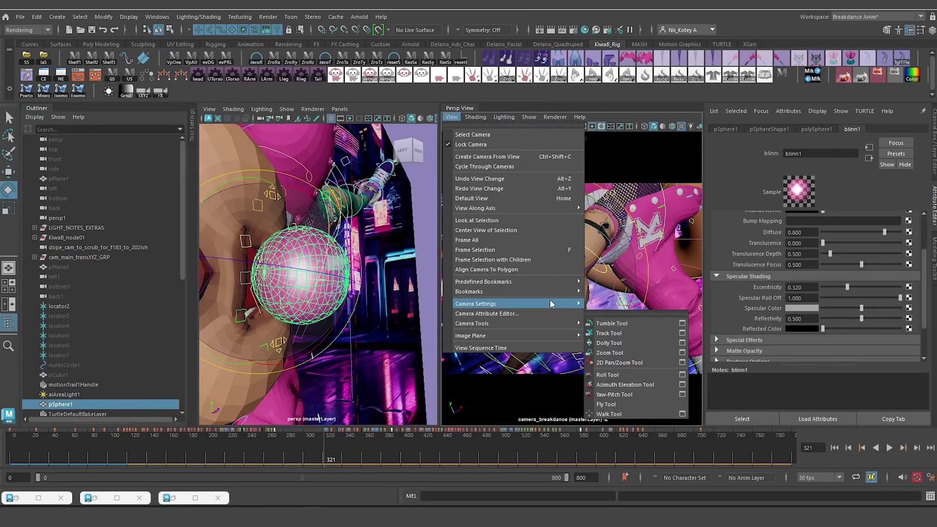
left_click(484, 179)
left_click(529, 117)
mouse_move(576, 159)
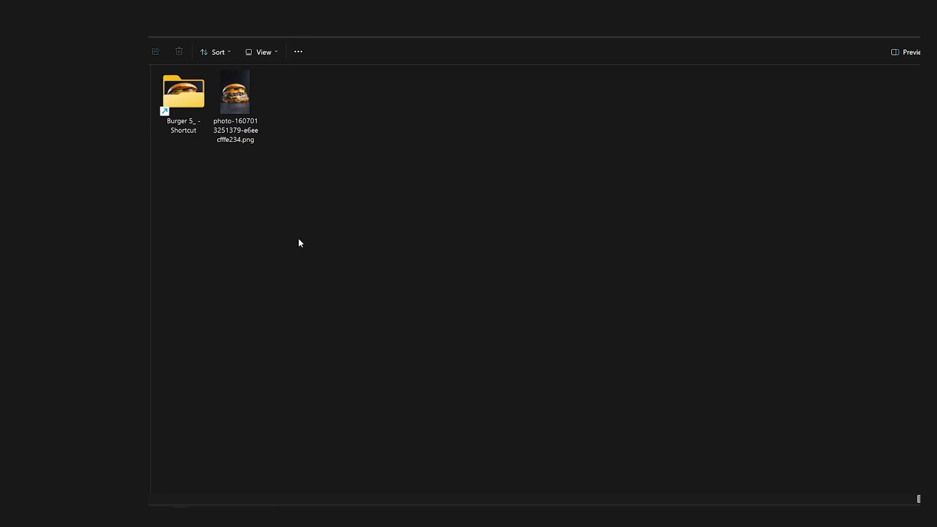
- Open the burger photo in the image viewer
double_click(242, 103)
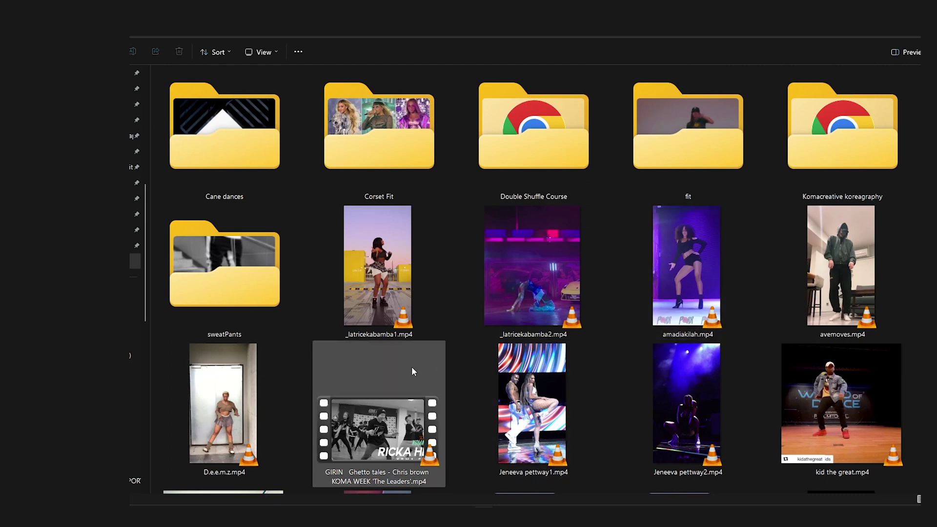
- Browse the dance clips and snap the Anthro Snow Leopard folder beside the SnowLeopard_Spread.jpg collage
scroll(406, 352, "down", 5)
scroll(392, 313, "up", 5)
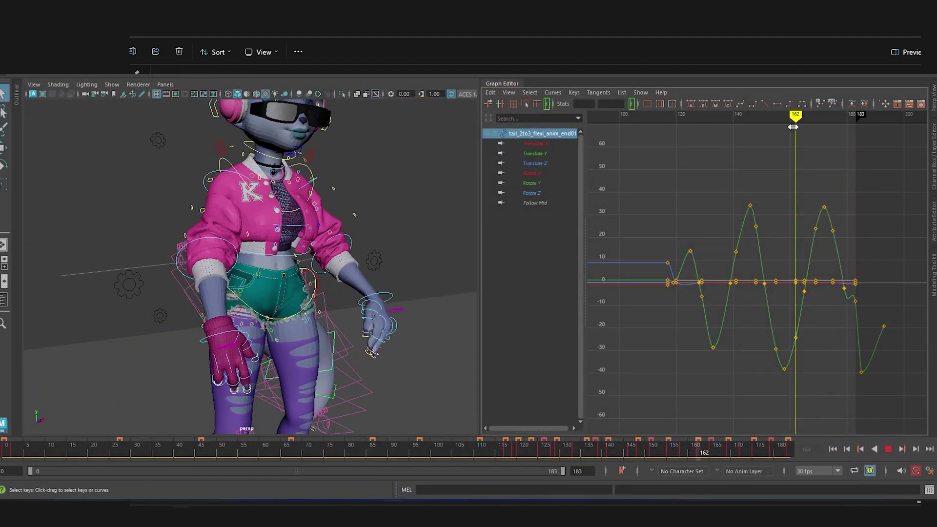
mouse_move(793, 127)
left_mouse_down()
mouse_move(763, 146)
mouse_move(778, 152)
mouse_move(718, 137)
mouse_move(823, 123)
left_mouse_up()
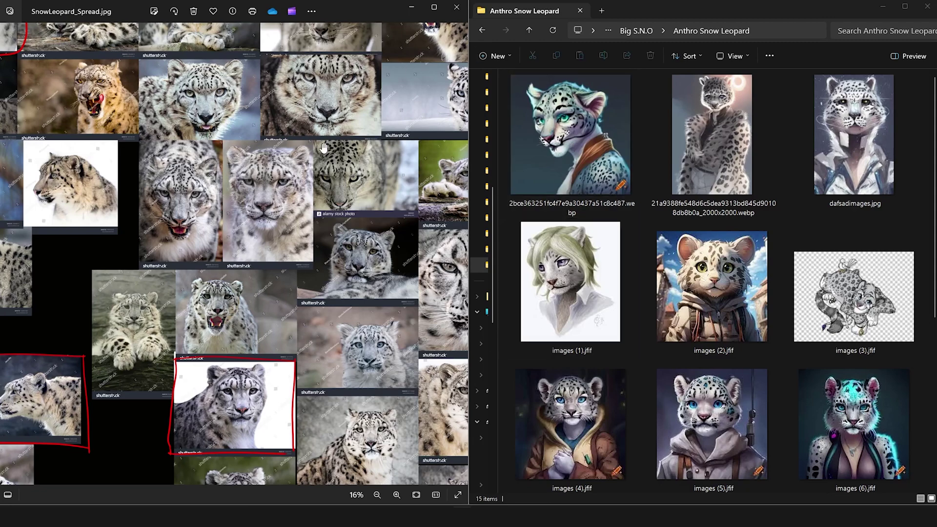
scroll(275, 230, "up", 1)
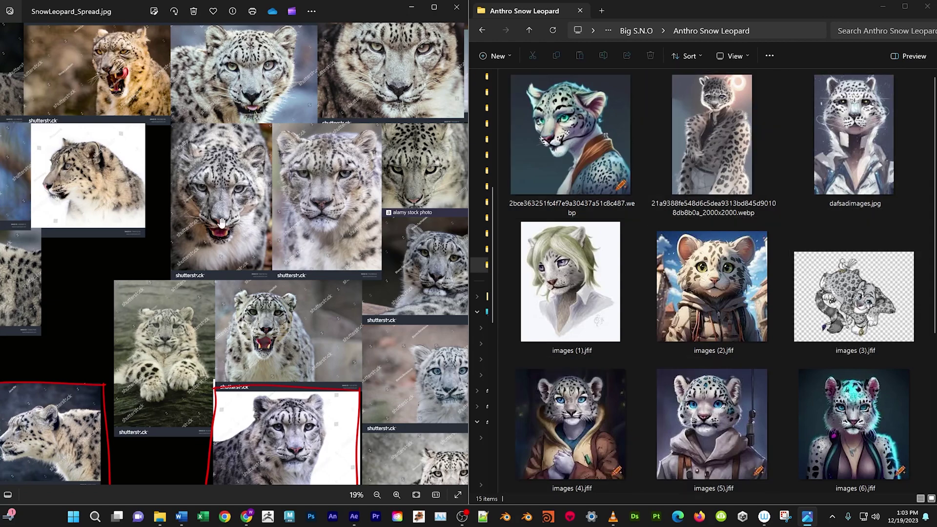
scroll(234, 227, "up", 3)
left_click_drag(234, 227, 302, 235)
scroll(303, 235, "down", 3)
scroll(370, 246, "up", 2)
left_click_drag(112, 244, 154, 235)
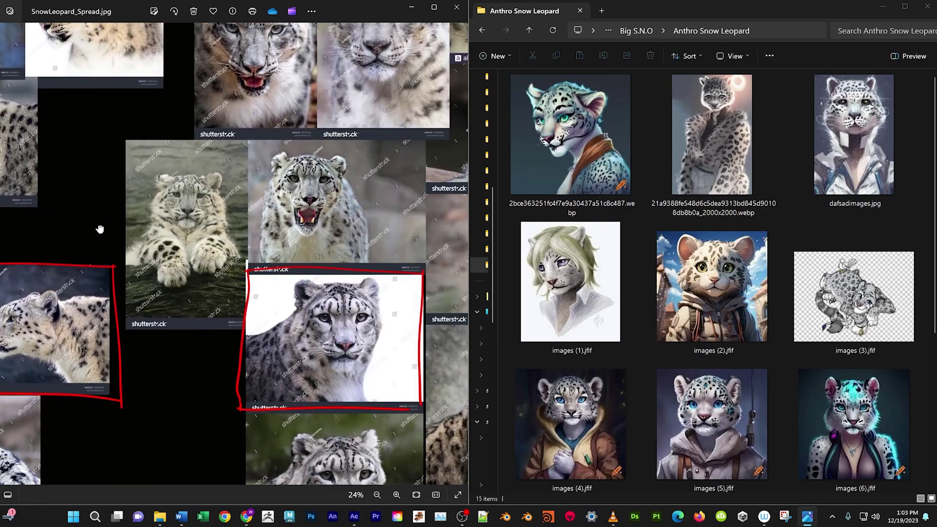